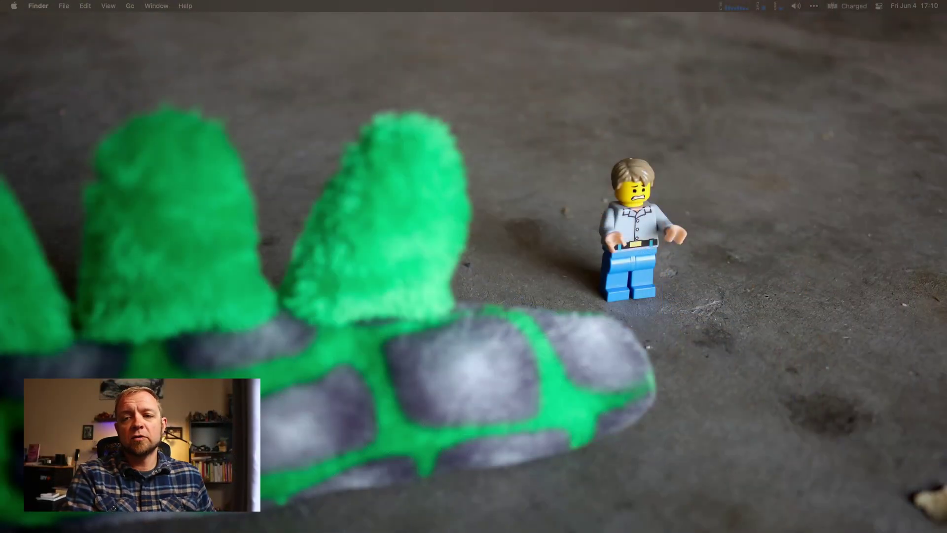
# Bring the Craft window onto the desktop, showing the Getting Started with Zettelkasten document.
pyautogui.moveTo(0, 13); pyautogui.dragTo(459, 74)
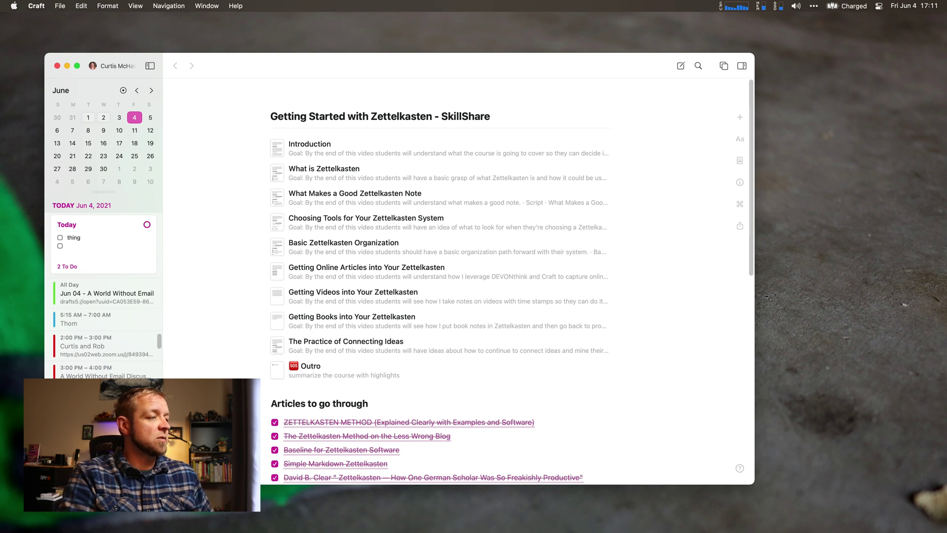
# Open today's Jun 4 daily note and delete its empty to-do line.
pyautogui.press('super+shift+c')
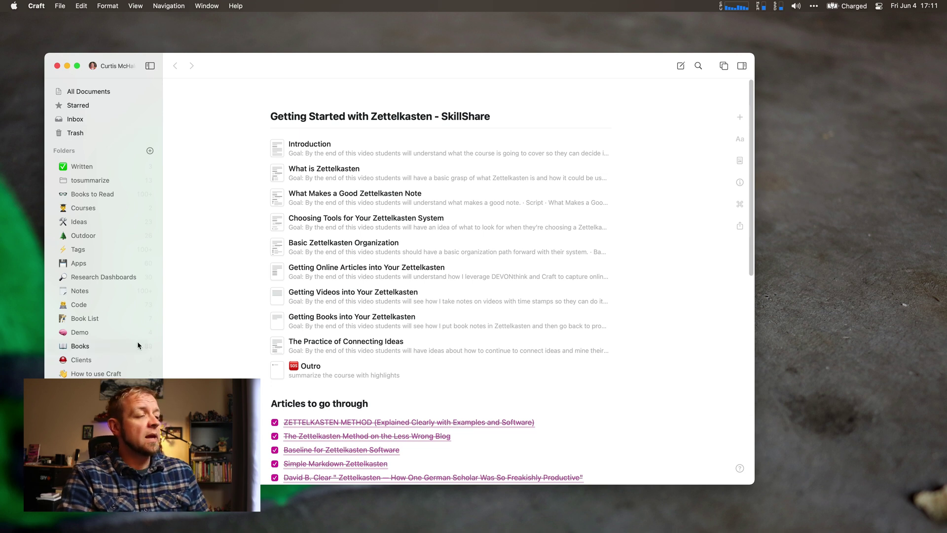
pyautogui.press('super+shift+c')
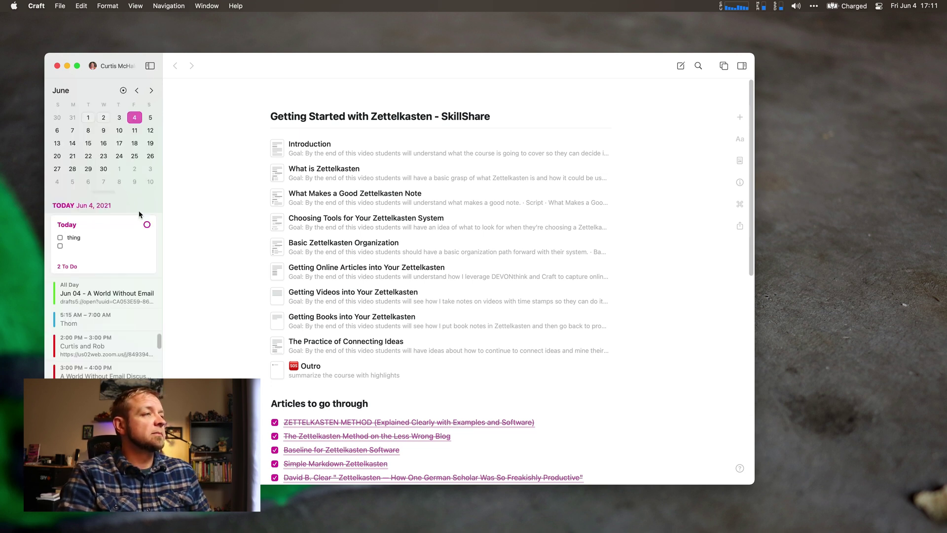
pyautogui.click(109, 257)
pyautogui.click(298, 181)
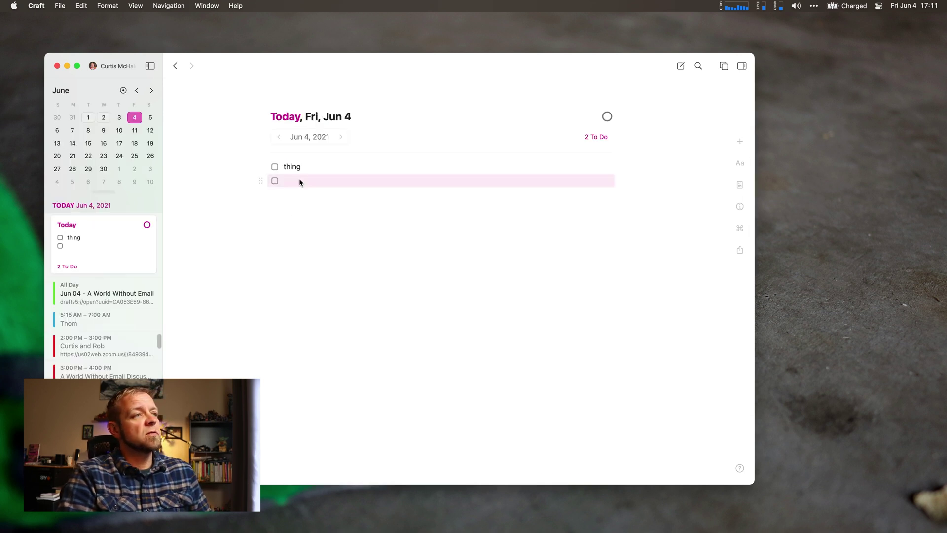
pyautogui.click(298, 180)
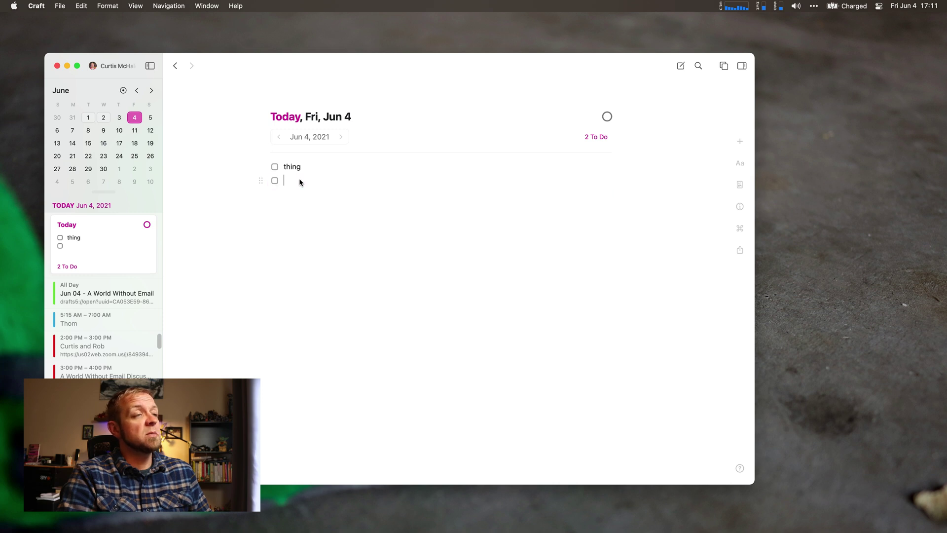
pyautogui.press('BackSpace')
# Add the 'A World Without Email' calendar event to the note and open its meeting page.
pyautogui.moveTo(123, 300); pyautogui.dragTo(332, 268)
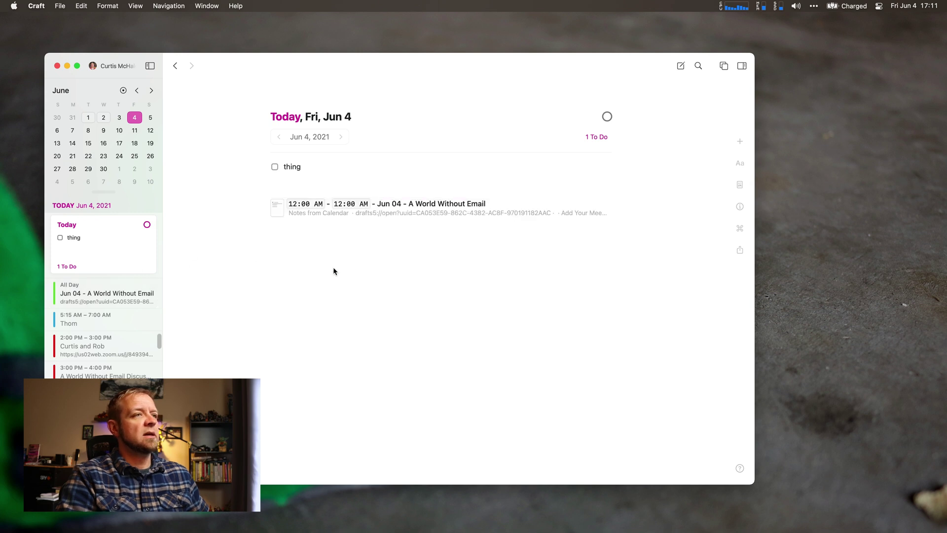
pyautogui.click(277, 211)
pyautogui.click(373, 179)
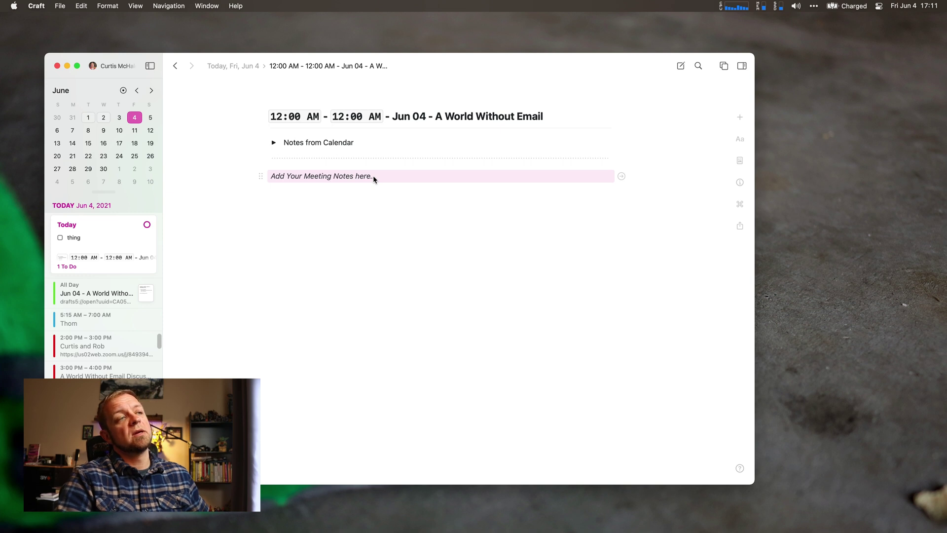
# Type 'my meeting notes' after the placeholder and expand Notes from Calendar.
pyautogui.click(374, 179)
pyautogui.write('my meeting notes')
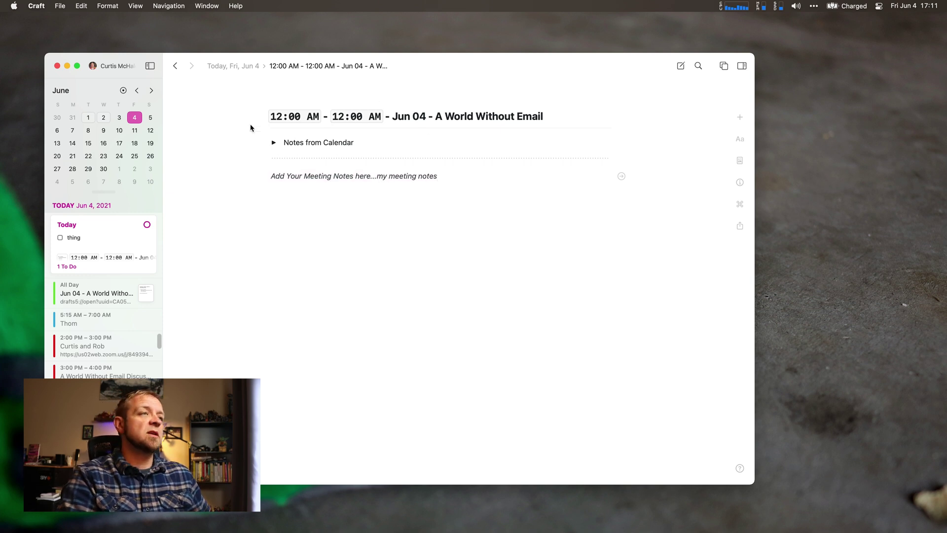
pyautogui.click(271, 145)
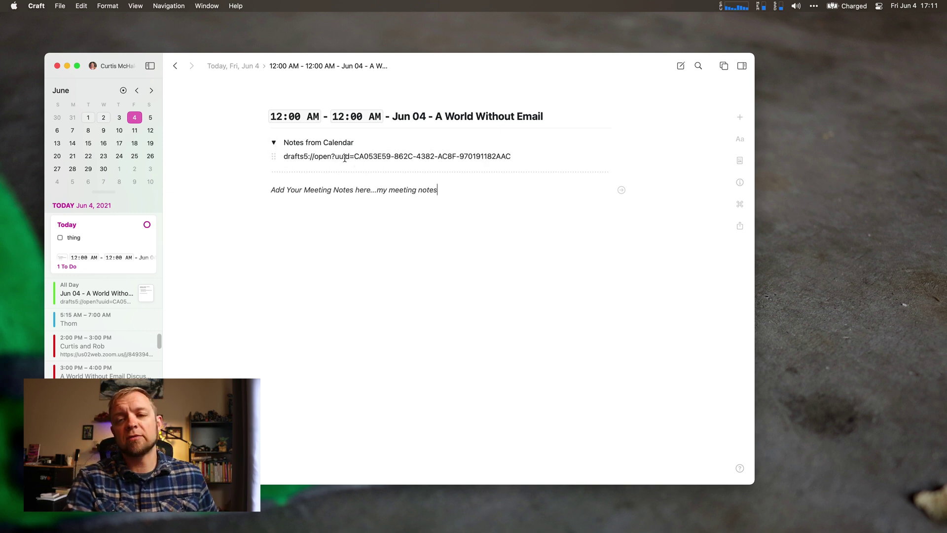
# Copy the drafts5 link, open its draft in Drafts through the launcher, and return to Craft.
pyautogui.click(344, 158)
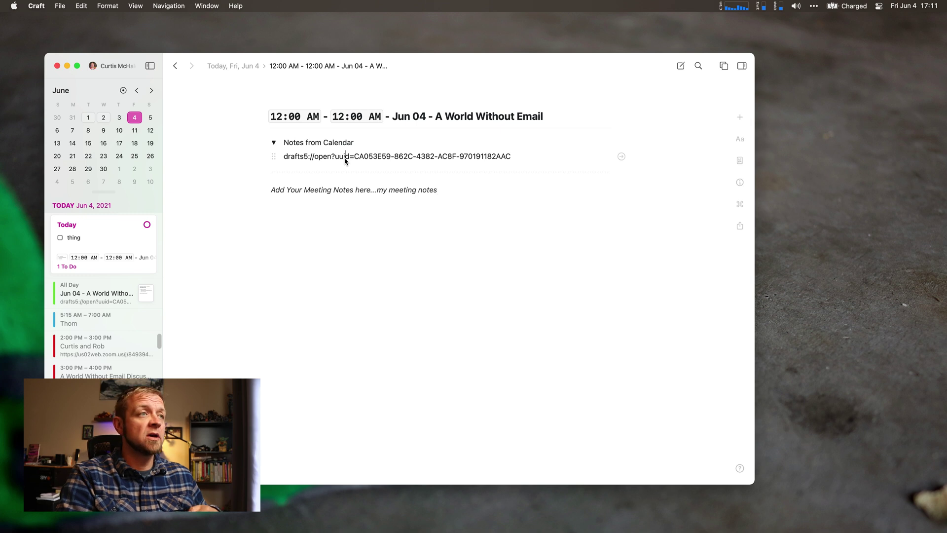
pyautogui.tripleClick(345, 157)
pyautogui.press('super+c')
pyautogui.hotkey('alt', 'space')
pyautogui.press('super+v')
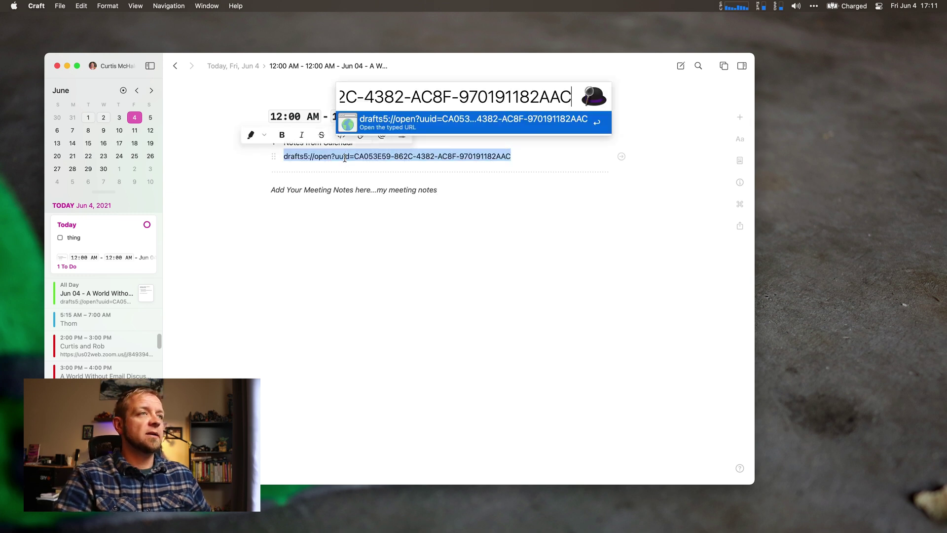
pyautogui.press('Return')
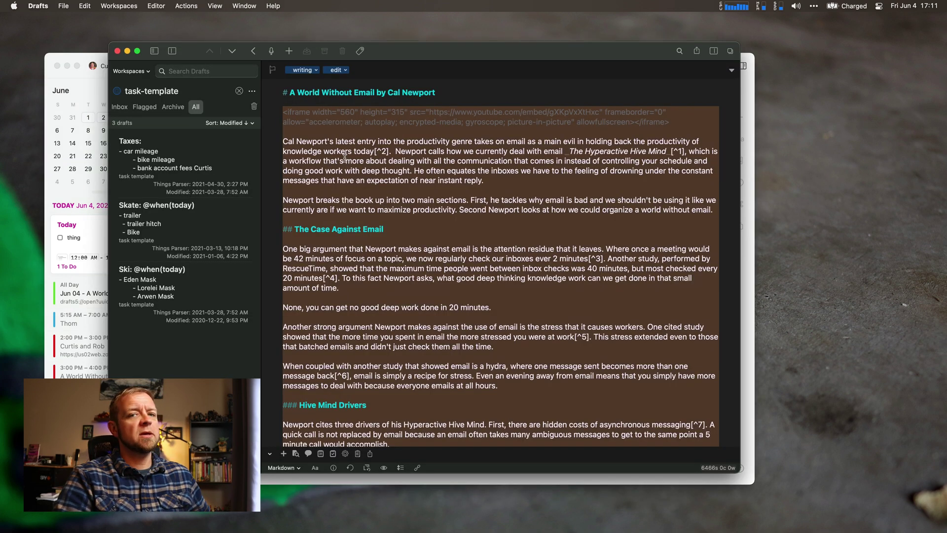
pyautogui.click(482, 177)
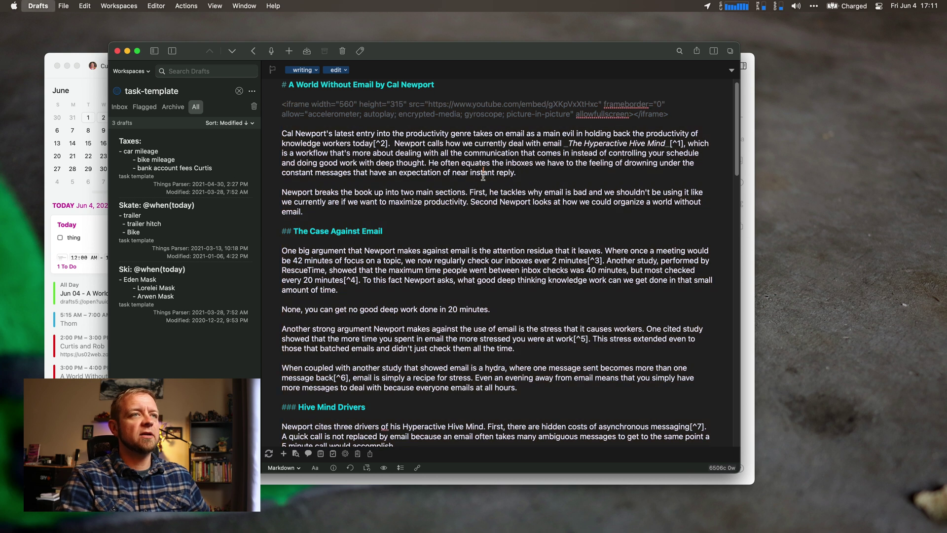
pyautogui.press('super+h')
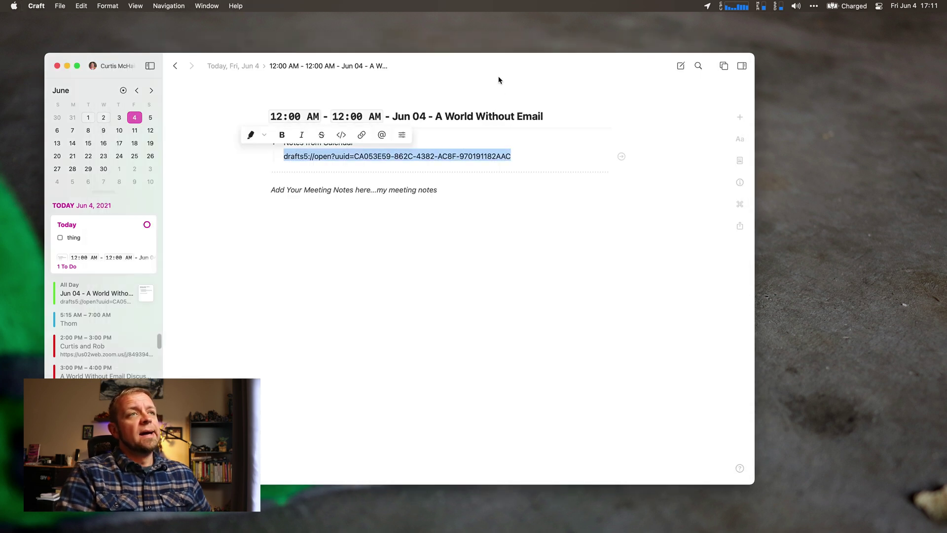
# Narrow the Craft window so it sits toward the right of the screen.
pyautogui.click(429, 302)
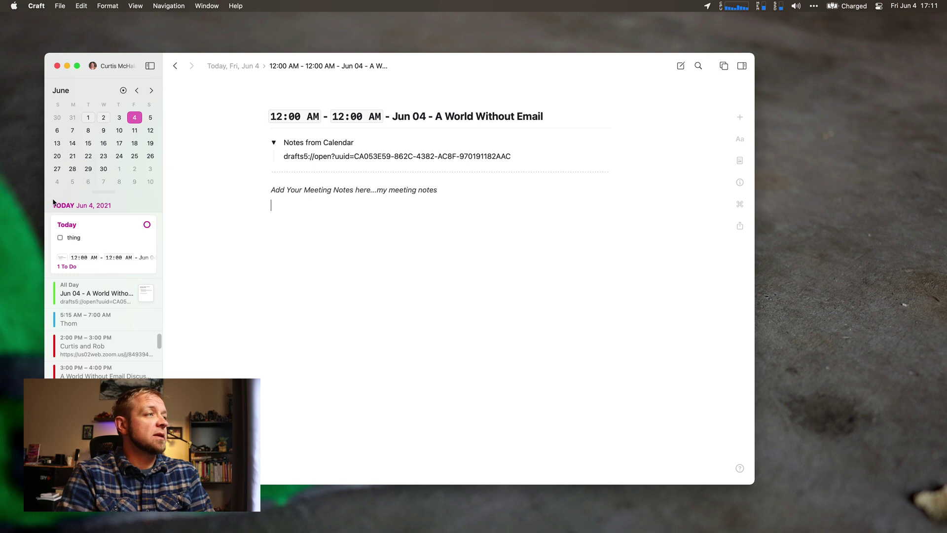
pyautogui.moveTo(44, 197); pyautogui.dragTo(279, 206)
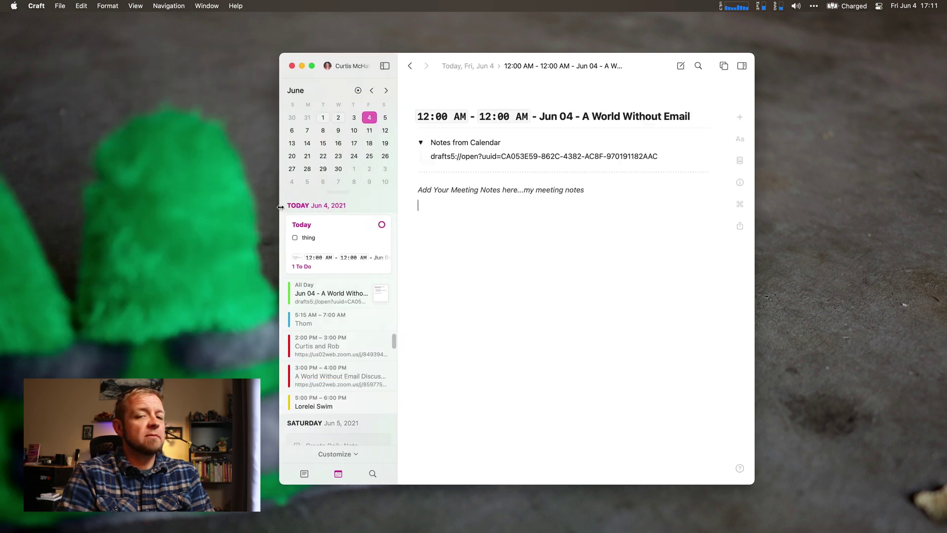
pyautogui.click(304, 474)
pyautogui.click(338, 473)
pyautogui.click(346, 455)
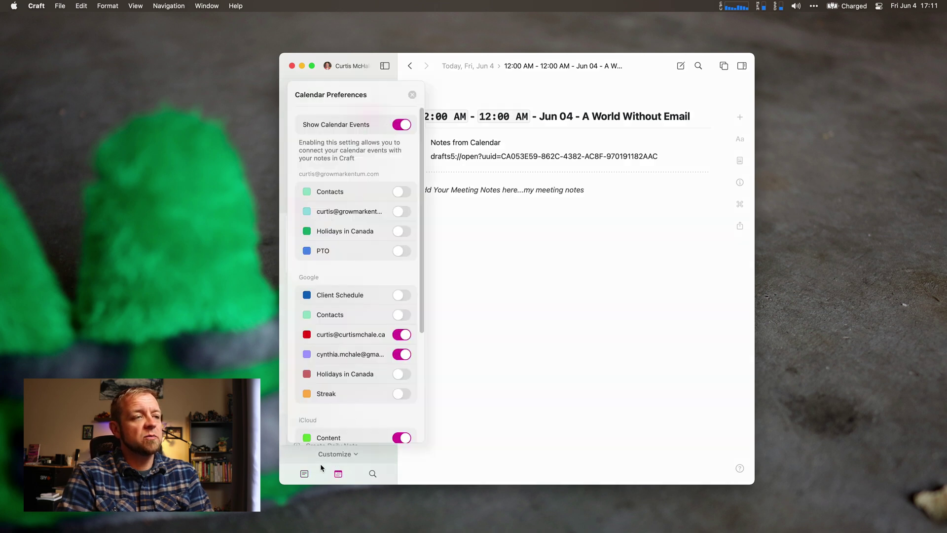
pyautogui.click(305, 475)
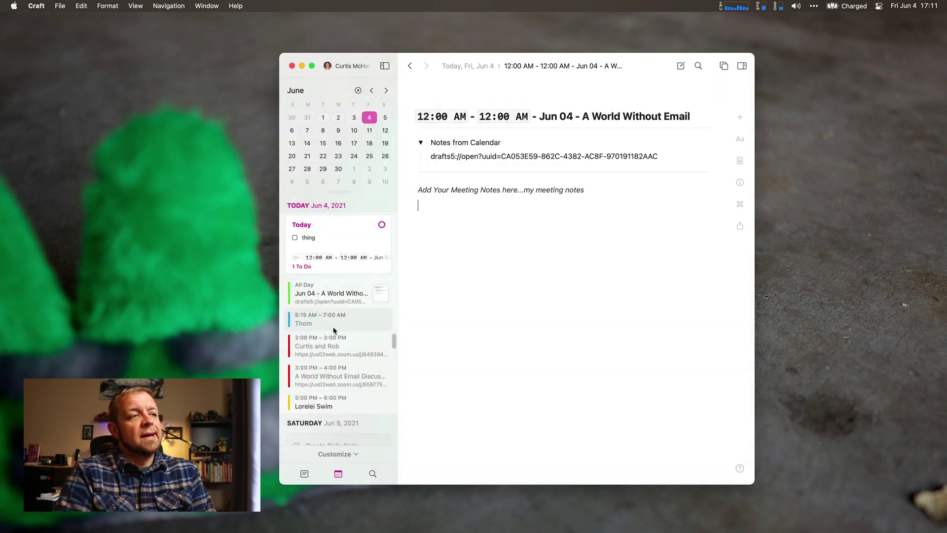
pyautogui.press('Return')
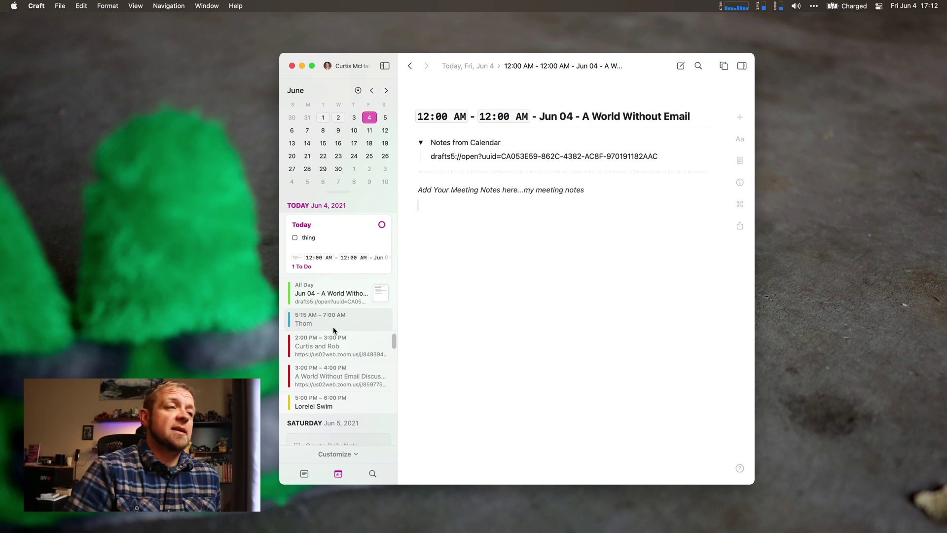
# Toggle Jun 4's 'thing' to-do, uncheck Jun 1's Garbage to-do, and return to Jun 4.
pyautogui.click(340, 239)
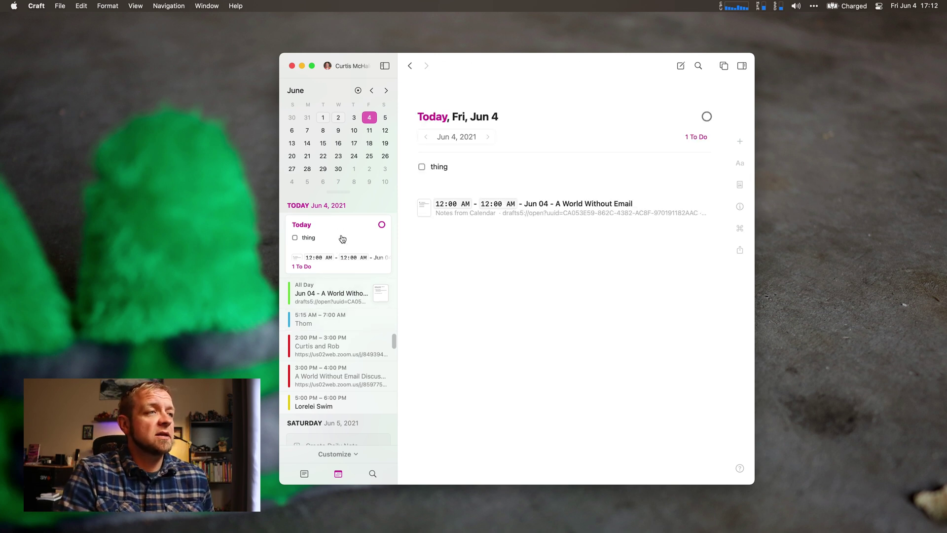
pyautogui.click(422, 167)
pyautogui.click(421, 167)
pyautogui.click(323, 117)
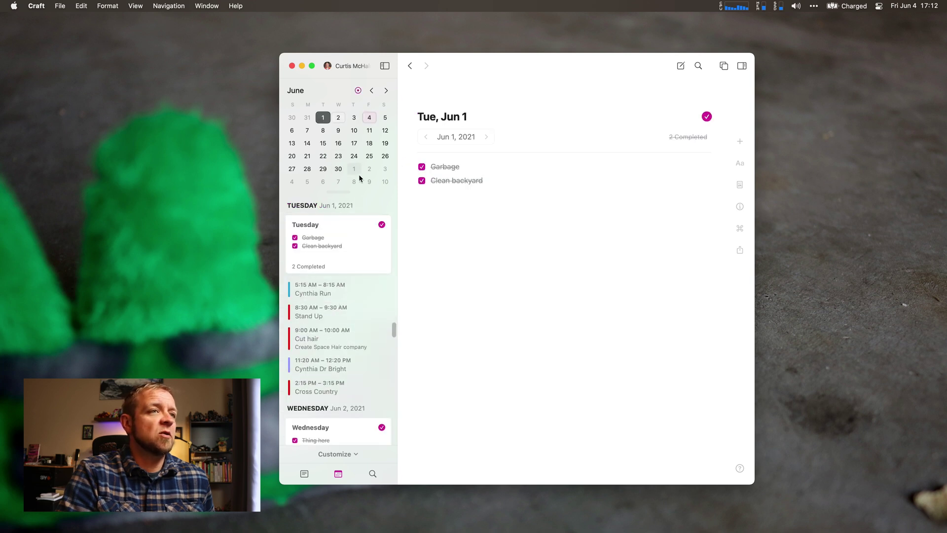
pyautogui.click(422, 167)
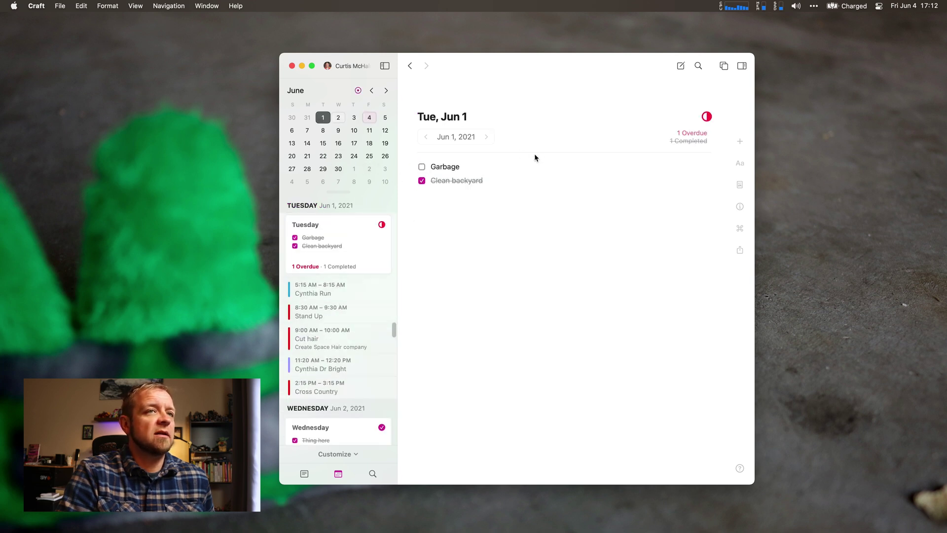
pyautogui.click(369, 119)
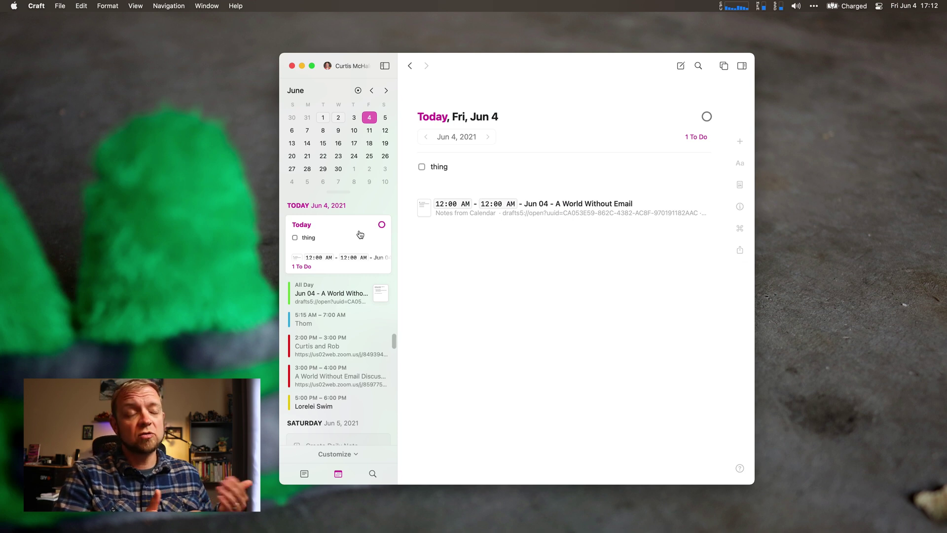
# Copy the 'thing' text from the Jun 4 to-do and go to the empty Jun 3 note.
pyautogui.click(475, 169)
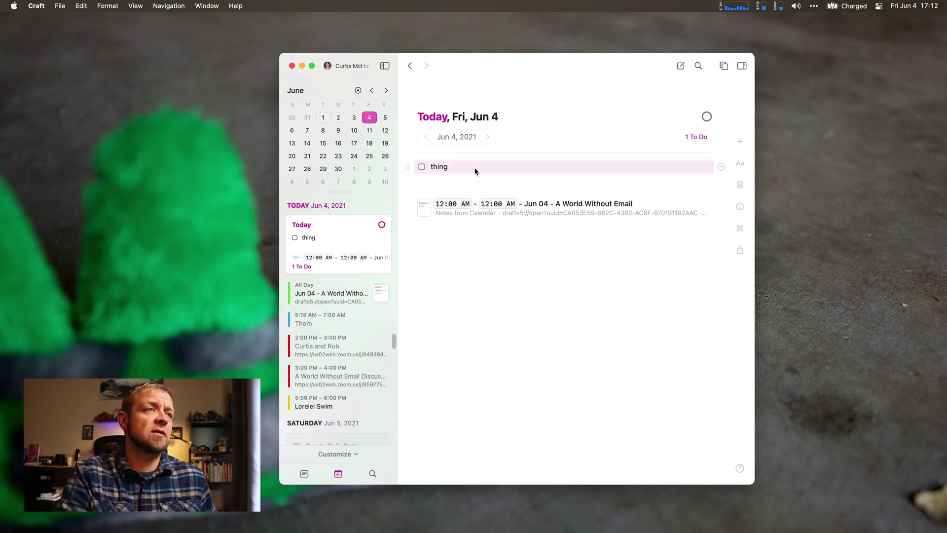
pyautogui.click(471, 169)
pyautogui.moveTo(470, 170); pyautogui.dragTo(434, 167)
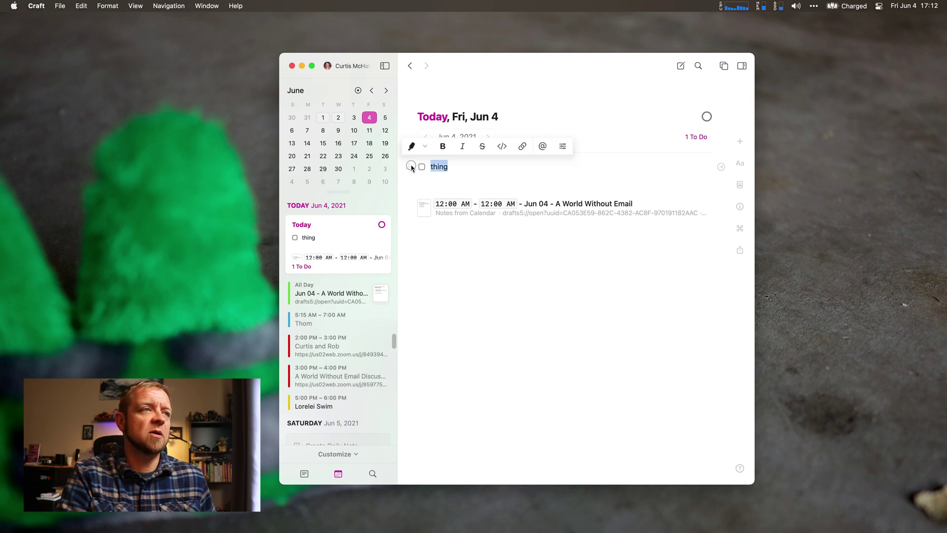
pyautogui.click(473, 166)
pyautogui.rightClick(472, 160)
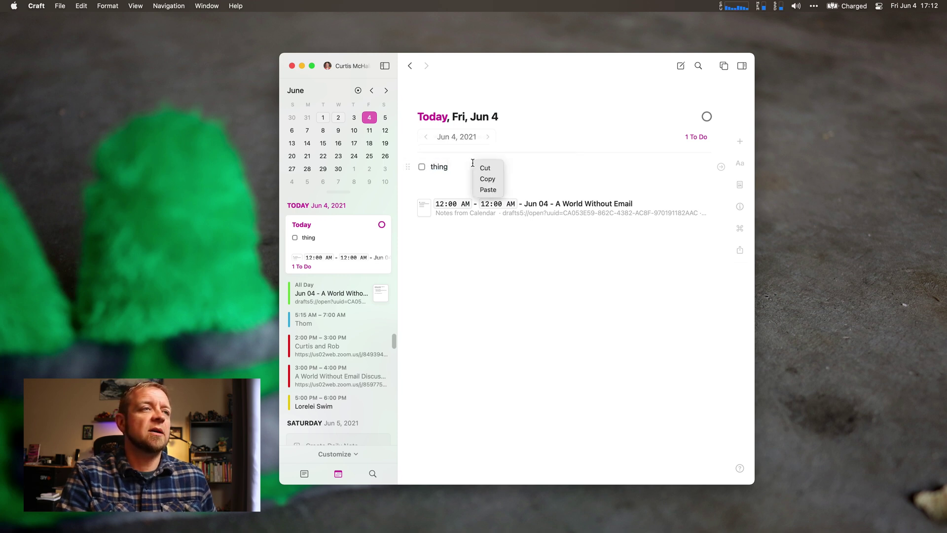
pyautogui.click(447, 168)
pyautogui.rightClick(451, 168)
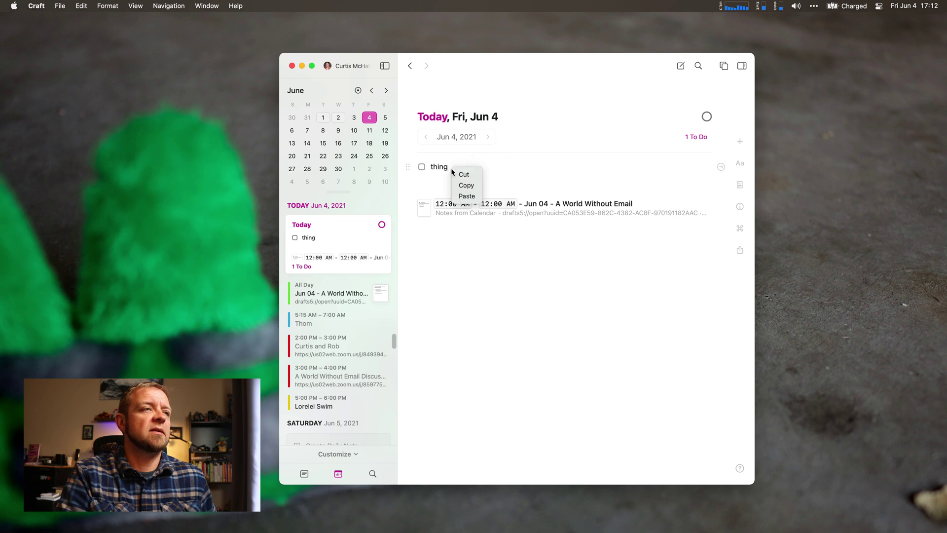
pyautogui.click(466, 185)
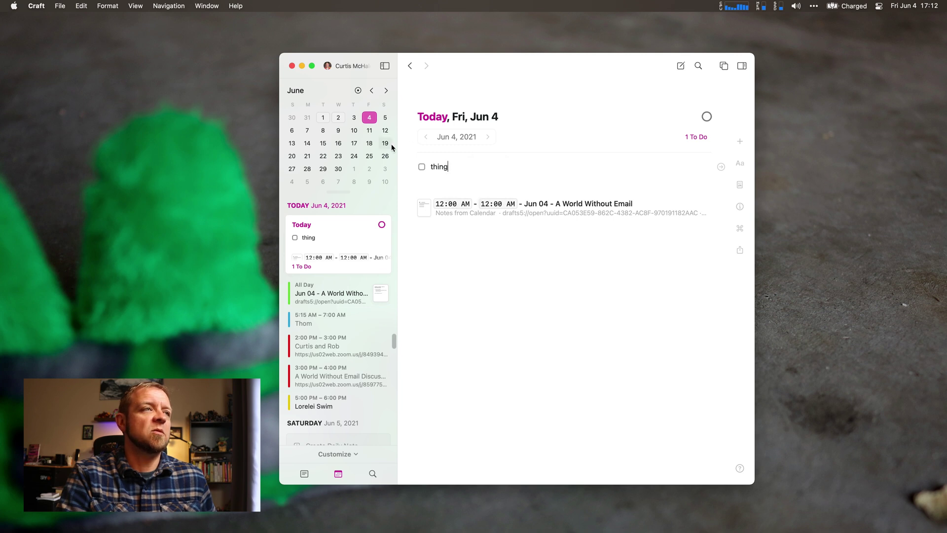
pyautogui.click(354, 117)
# Start the Jun 3 note, then copy the whole 'thing' to-do block from Jun 4.
pyautogui.click(477, 180)
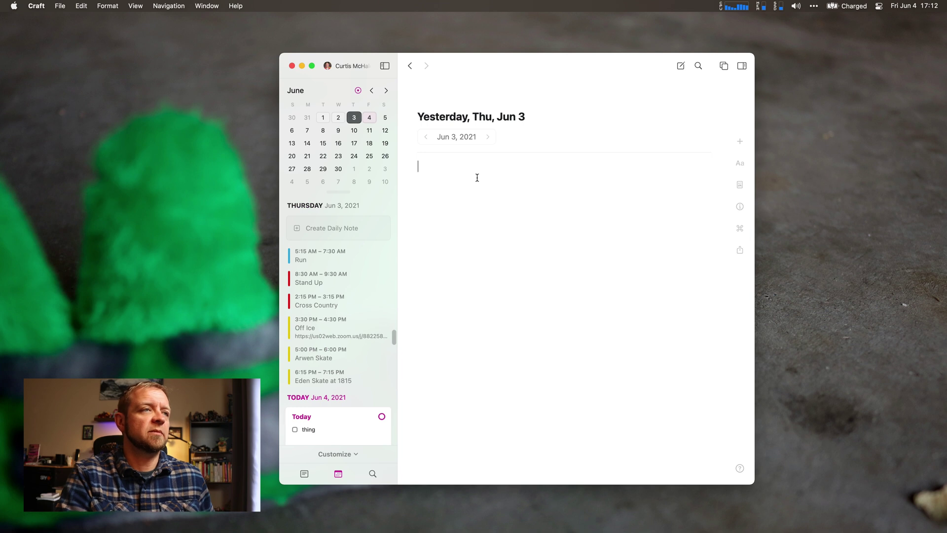
pyautogui.press('super+v')
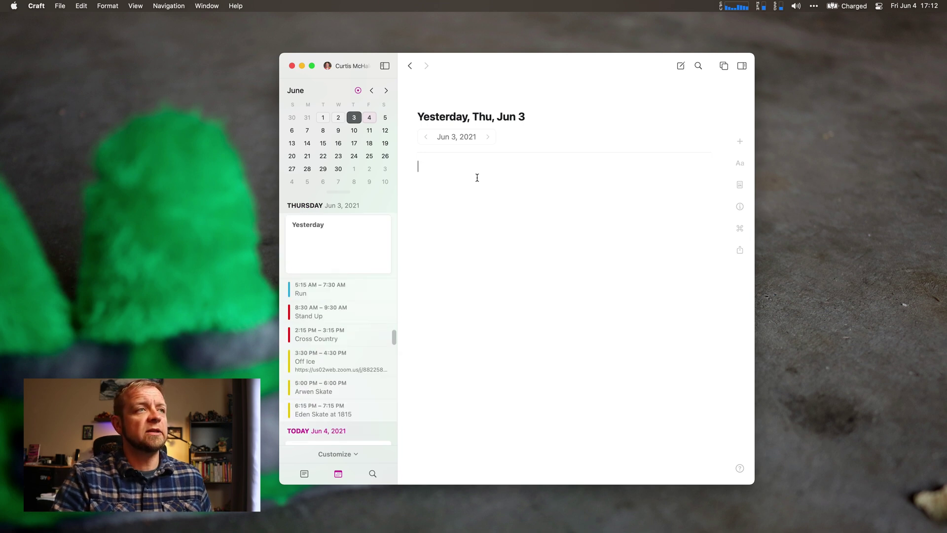
pyautogui.click(370, 117)
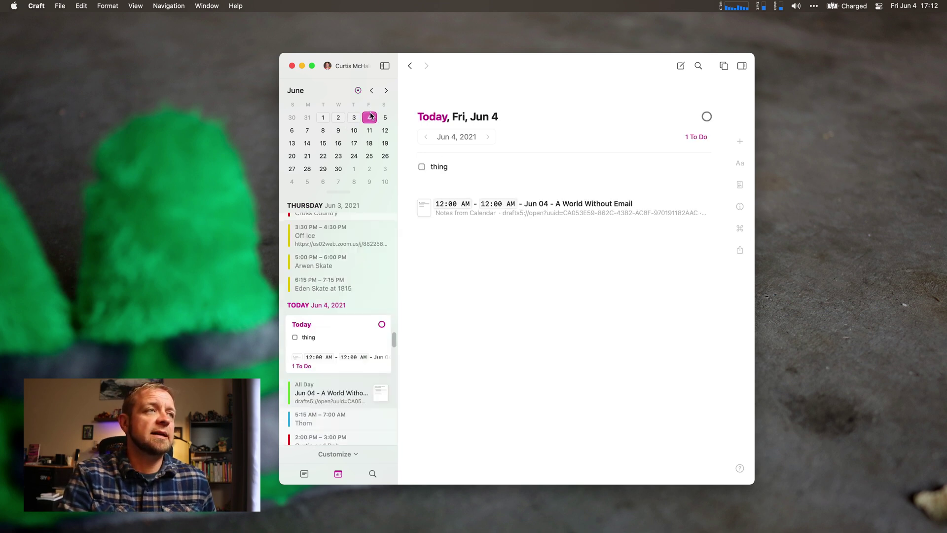
pyautogui.rightClick(415, 170)
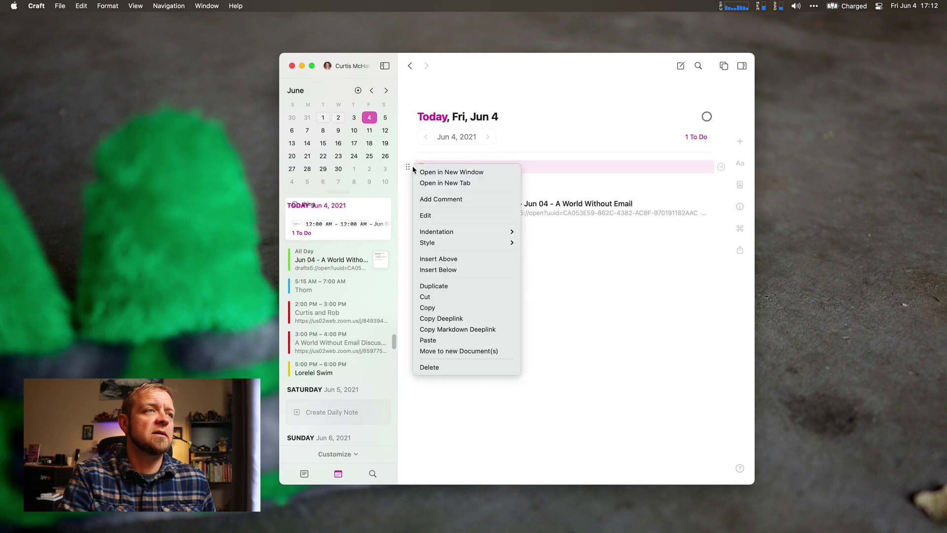
pyautogui.click(440, 308)
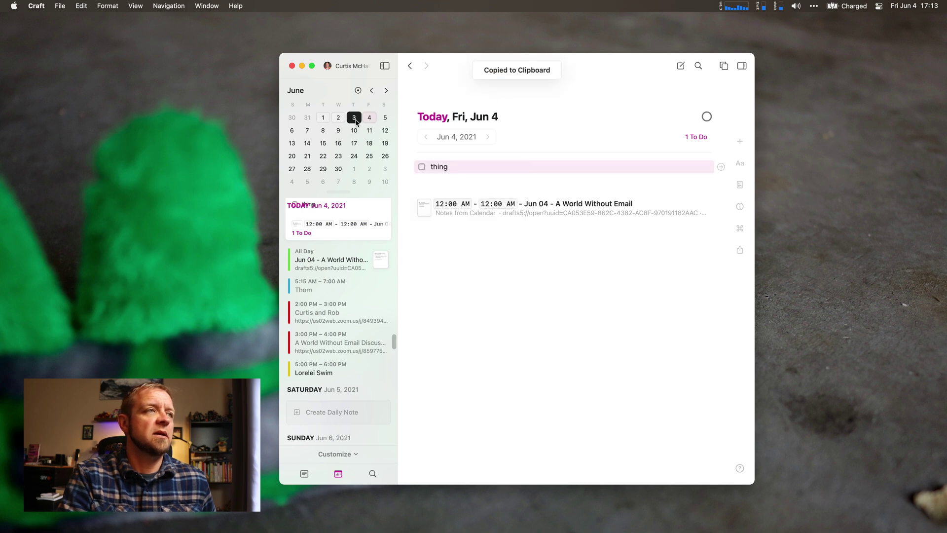
# Paste the 'thing' to-do into Jun 3 and mark it done.
pyautogui.click(354, 117)
pyautogui.press('super+v')
pyautogui.click(421, 167)
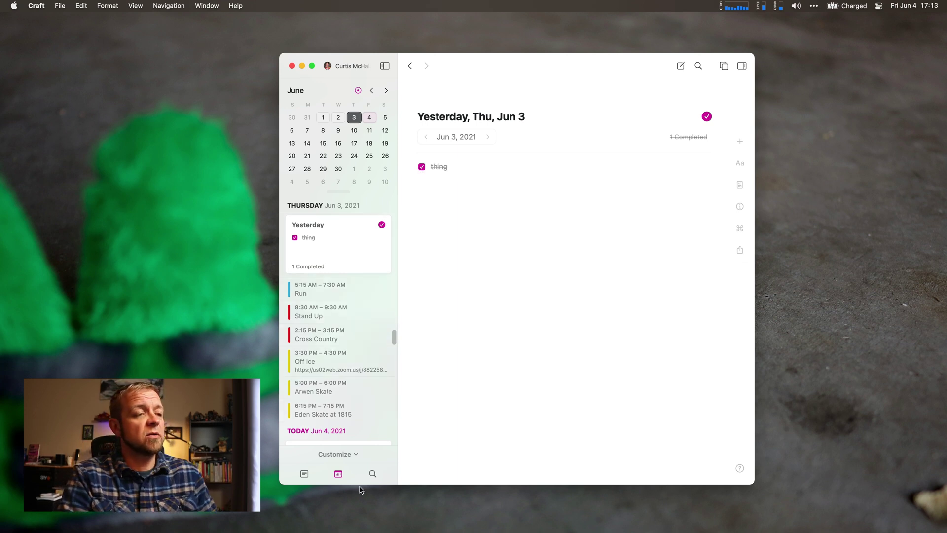
# Search the sidebar for 'reading' and scroll through the matching documents and blocks.
pyautogui.click(371, 474)
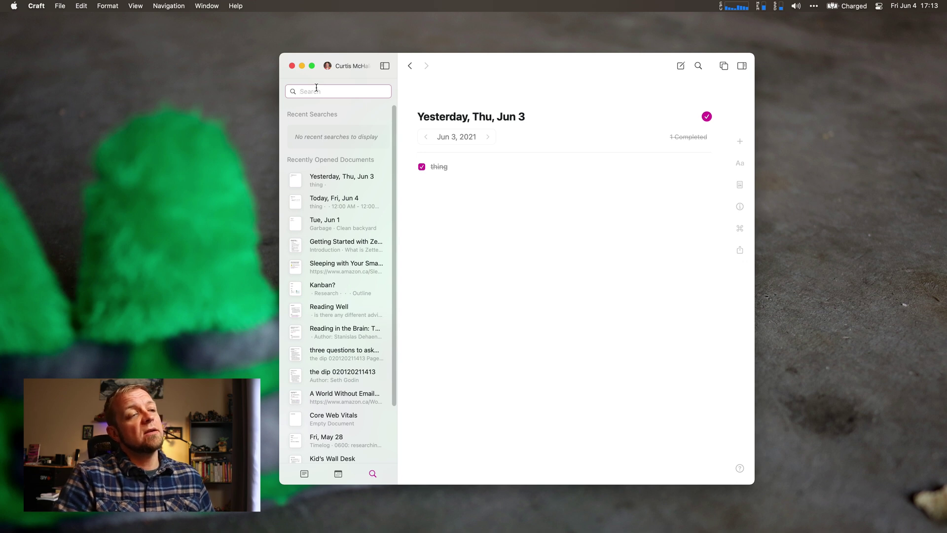
pyautogui.write('reading')
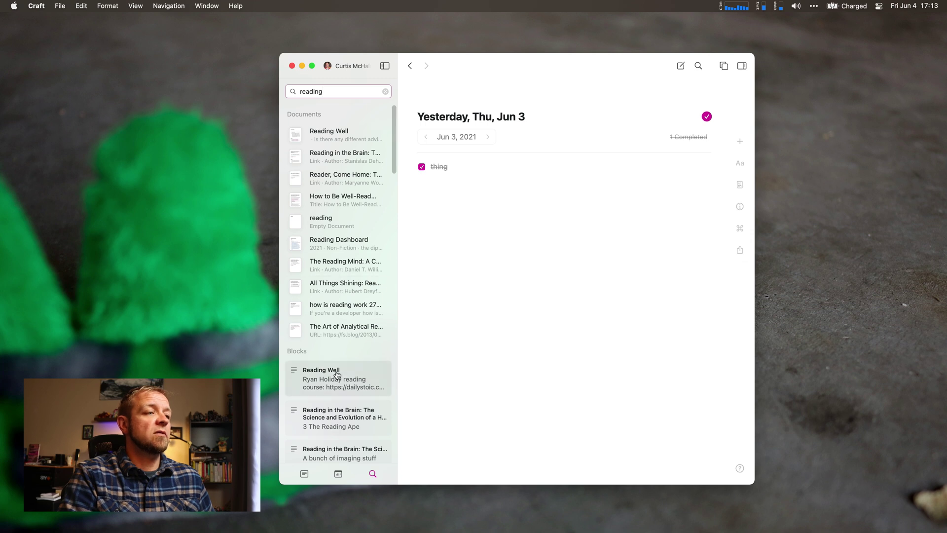
pyautogui.scroll(-10, 334, 373)
pyautogui.scroll(-6, 336, 373)
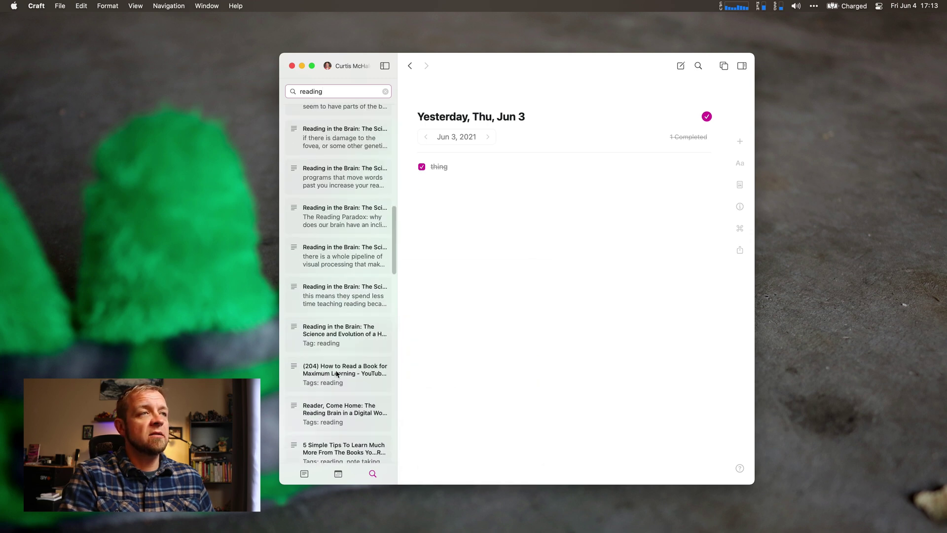
pyautogui.click(449, 383)
# Try the Cmd+K quick search for 'reading' and close it without opening anything.
pyautogui.press('super+k')
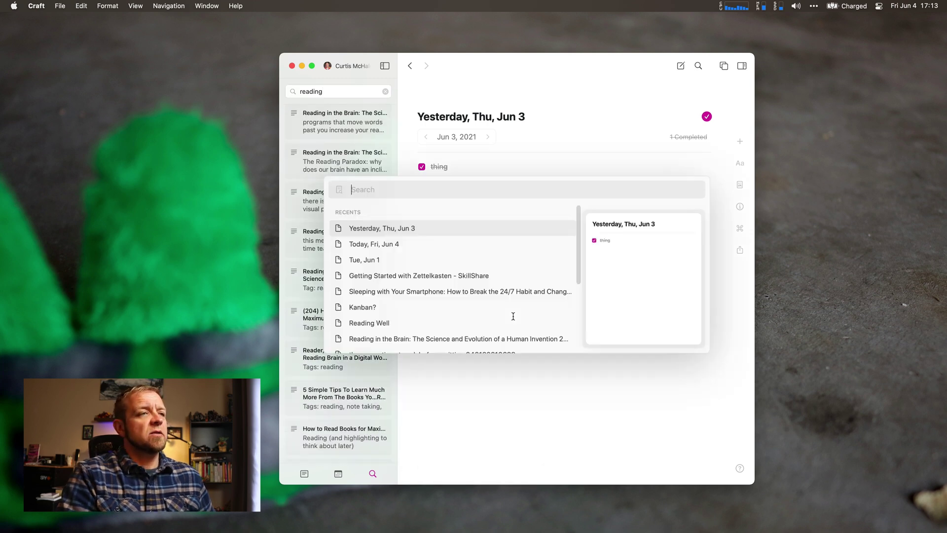
pyautogui.write('reading')
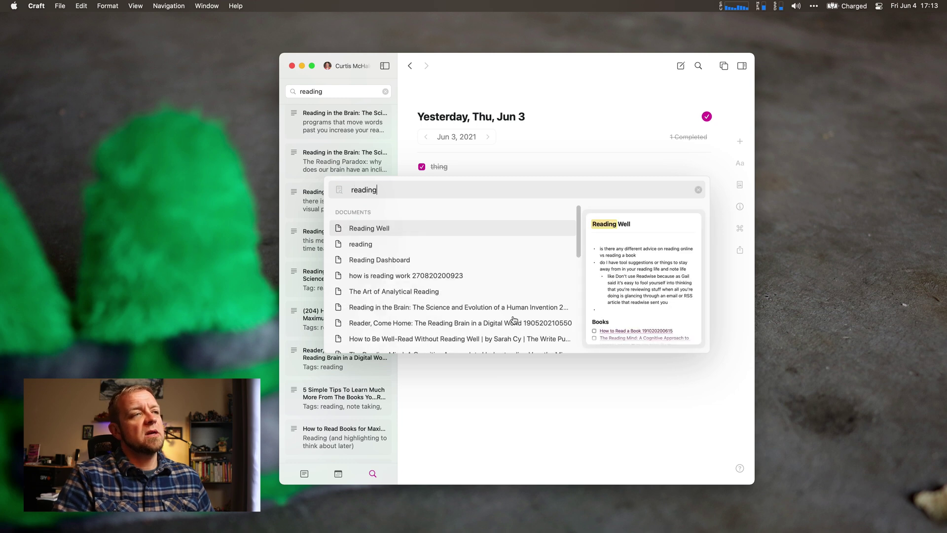
pyautogui.press('Down')
pyautogui.press('Down')
pyautogui.press('Down')
pyautogui.press('Down')
pyautogui.press('Down')
pyautogui.press('Down')
pyautogui.press('Down')
pyautogui.press('Down')
pyautogui.press('Down')
pyautogui.press('Down')
pyautogui.press('Down')
pyautogui.press('Down')
pyautogui.press('Down')
pyautogui.press('Down')
pyautogui.press('Down')
pyautogui.press('Down')
pyautogui.press('Down')
pyautogui.press('Down')
pyautogui.press('Down')
pyautogui.press('Down')
pyautogui.press('Down')
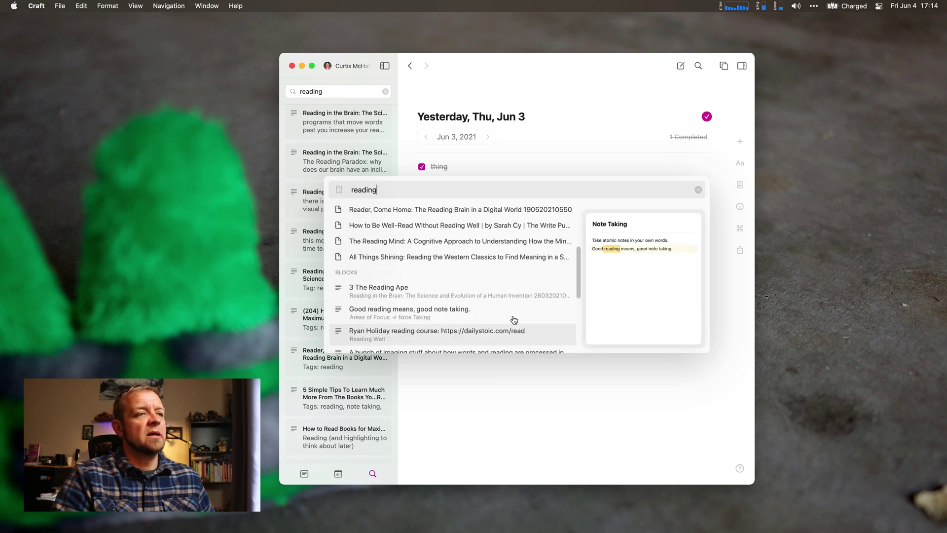
pyautogui.press('Escape')
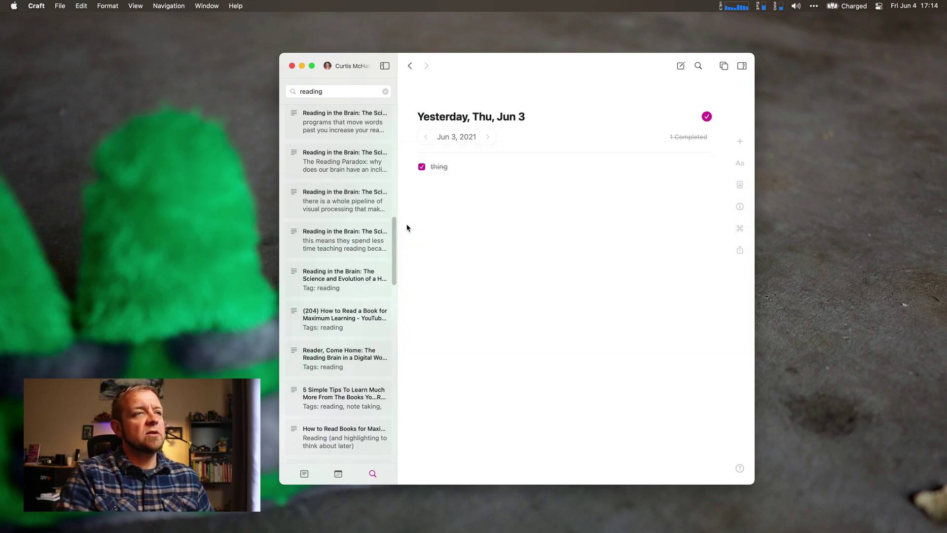
pyautogui.scroll(-5, 306, 351)
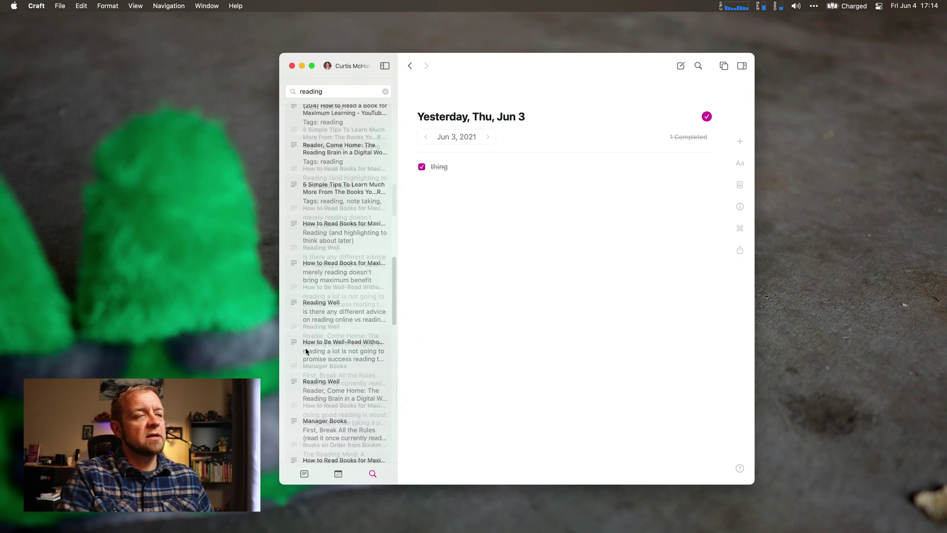
pyautogui.moveTo(469, 67); pyautogui.dragTo(436, 64)
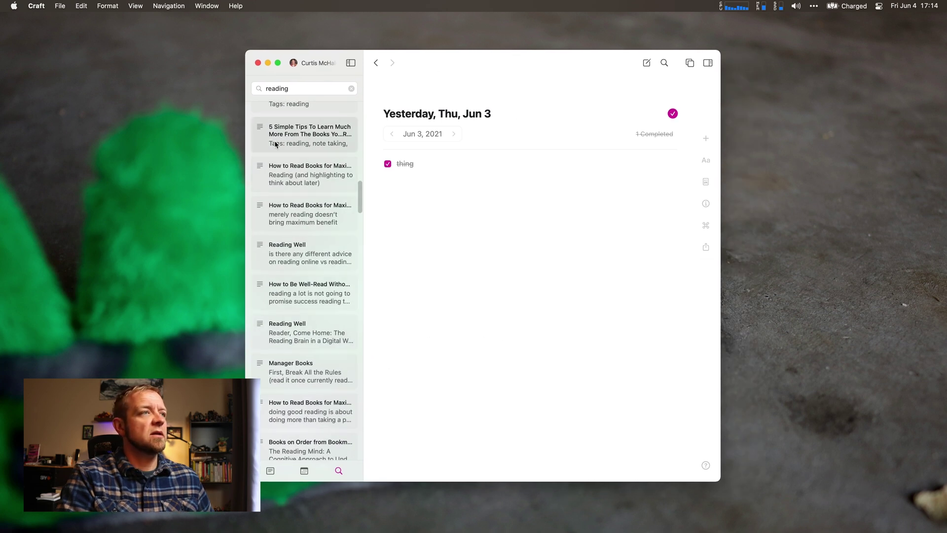
pyautogui.moveTo(306, 134)
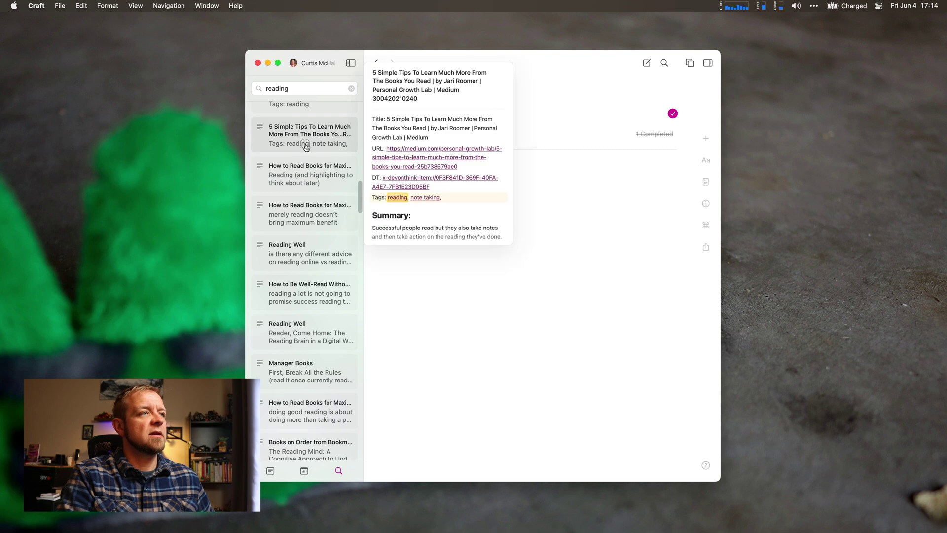
pyautogui.scroll(5, 313, 248)
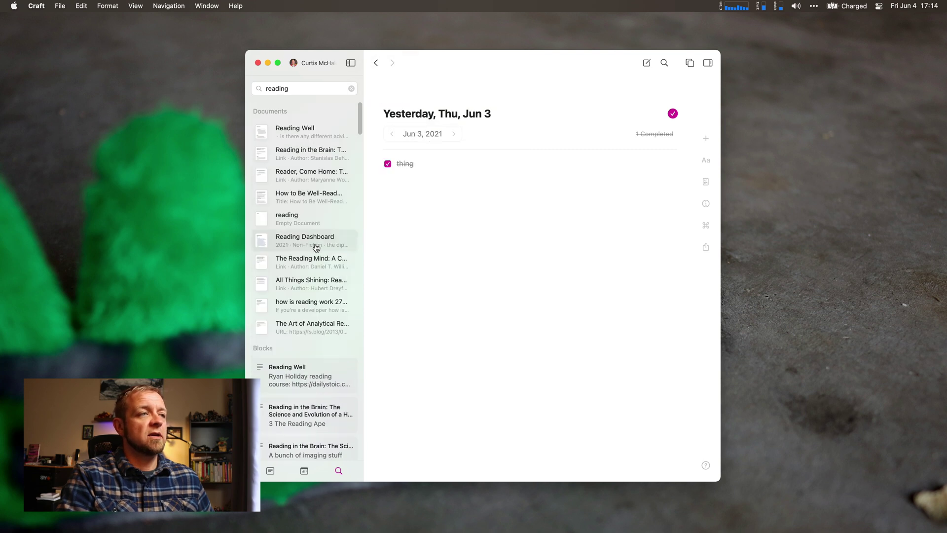
pyautogui.moveTo(300, 198)
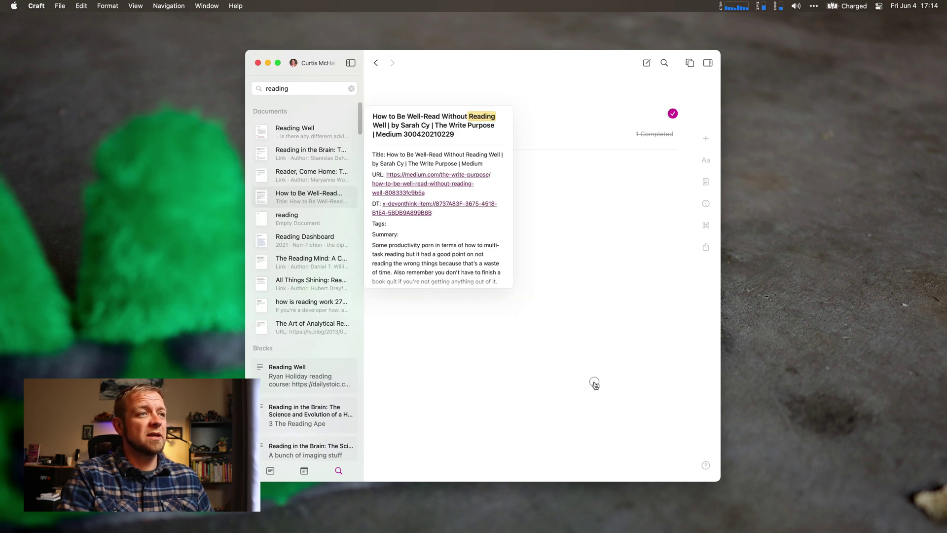
pyautogui.rightClick(285, 202)
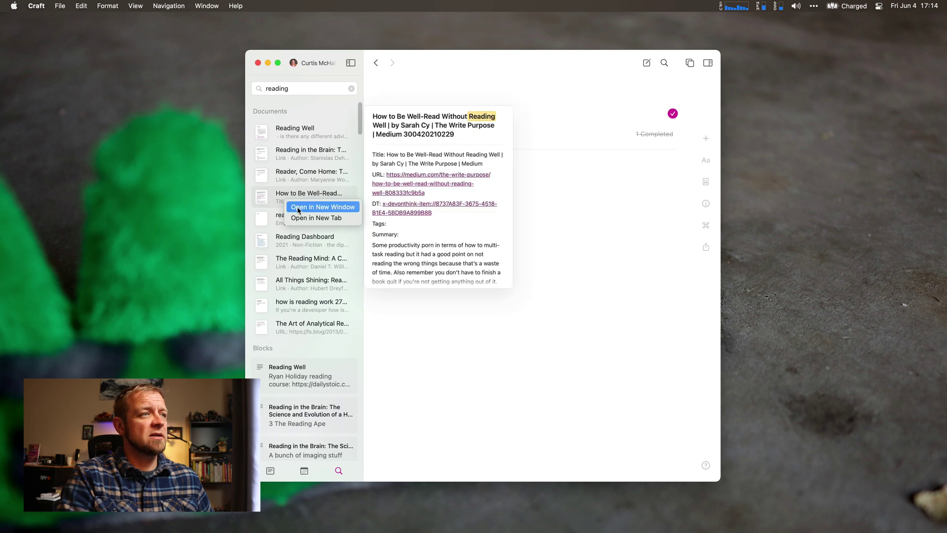
pyautogui.click(486, 351)
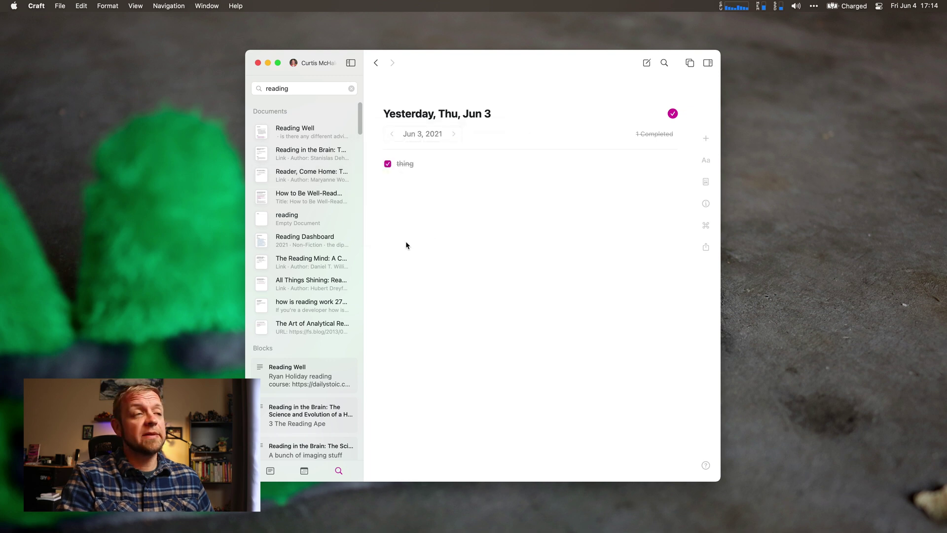
# Open the 'How to Be Well-Read Without Reading Well' document from the reading results.
pyautogui.click(319, 206)
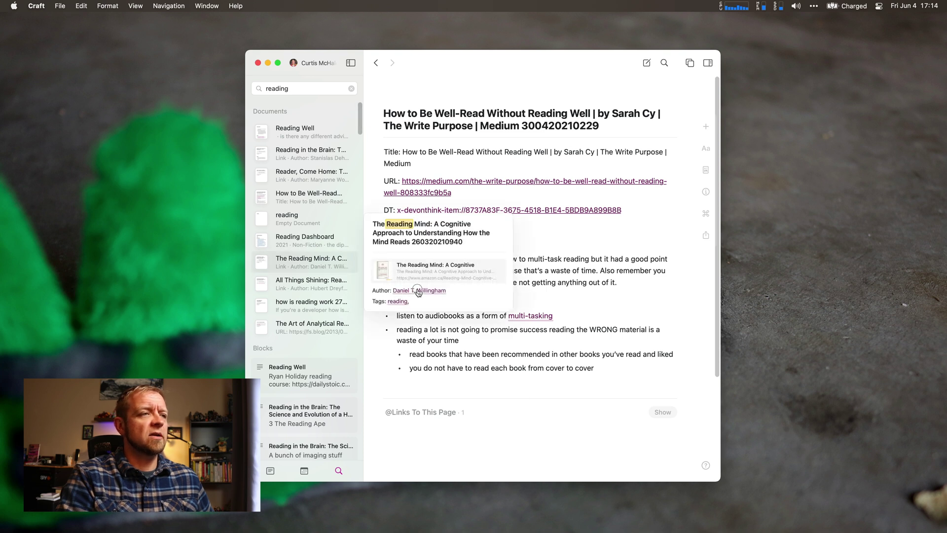
pyautogui.rightClick(333, 265)
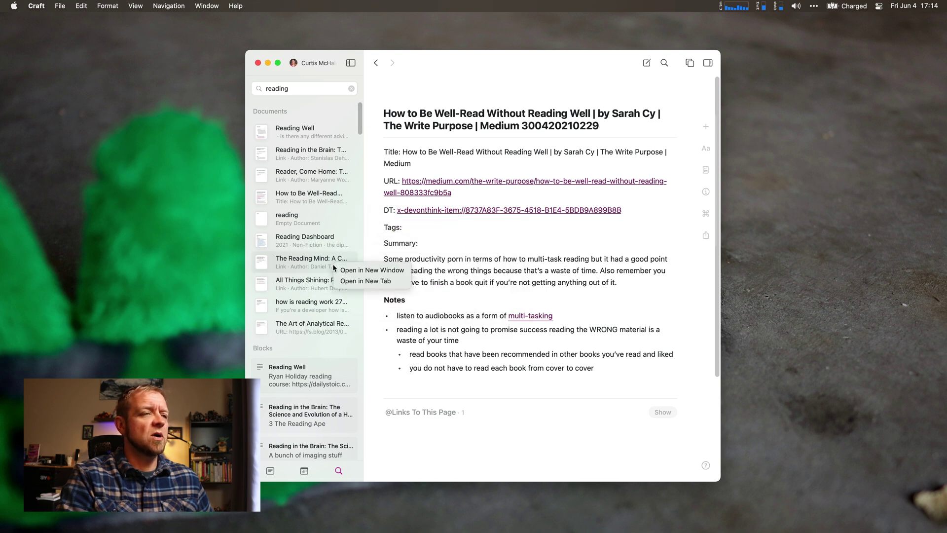
pyautogui.click(405, 384)
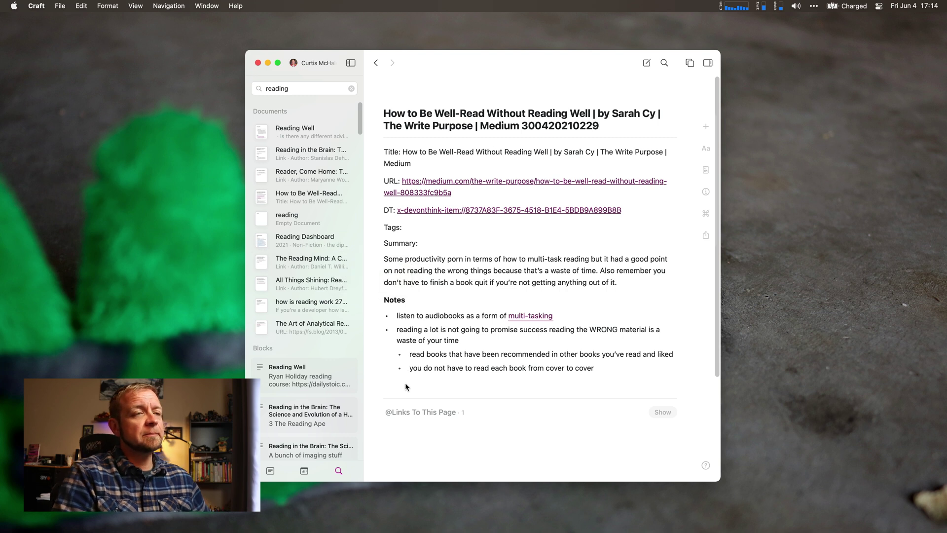